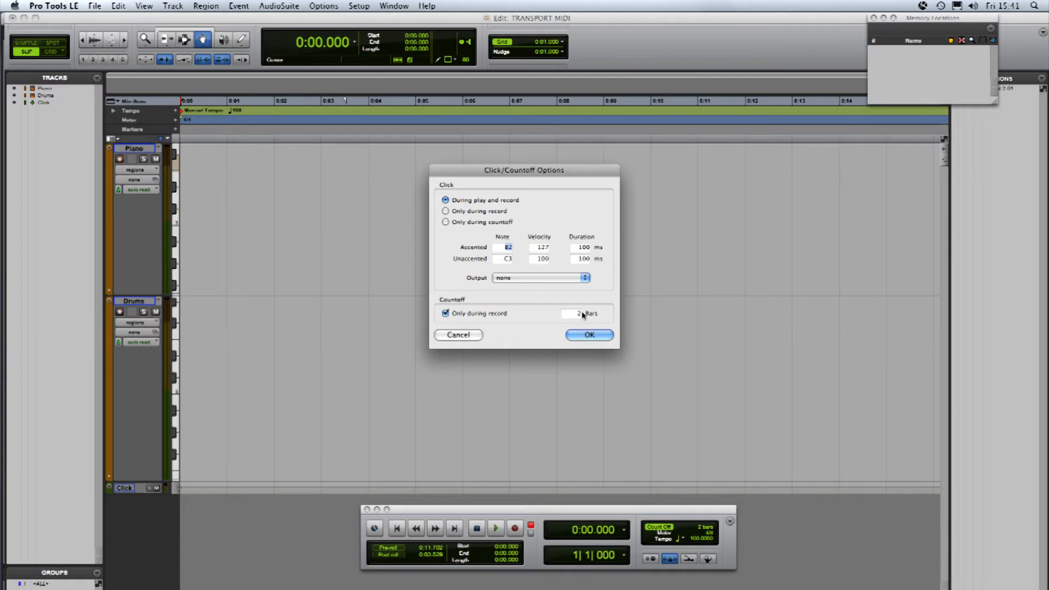
Step: Apply the click and countoff options with a 2-bar countoff only during record
left_click(586, 335)
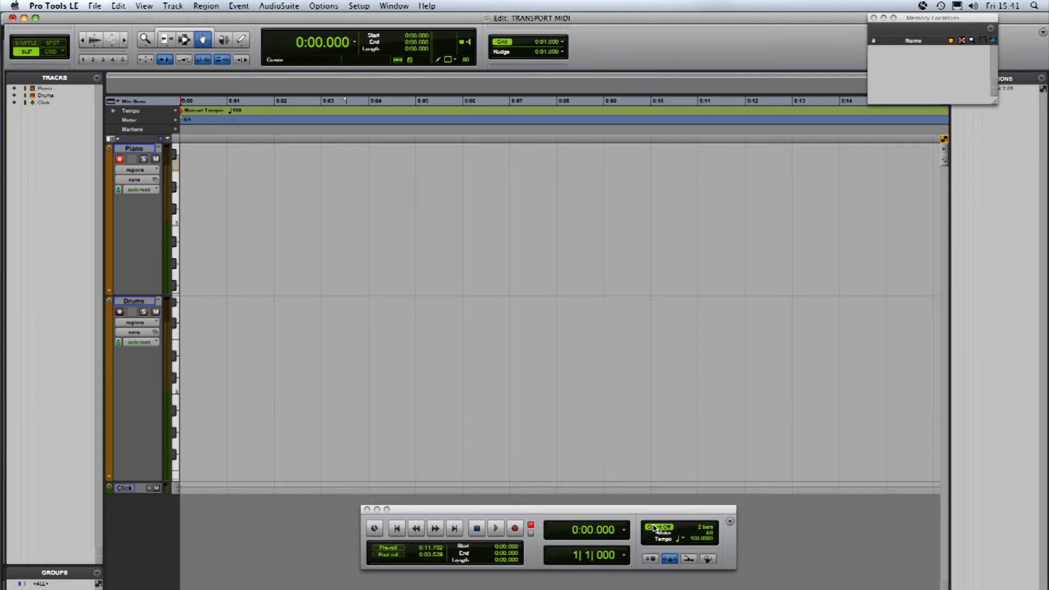
Step: Try a recording on the Piano track with the two-bar countoff, and undo the take
left_click(514, 528)
left_click(495, 529)
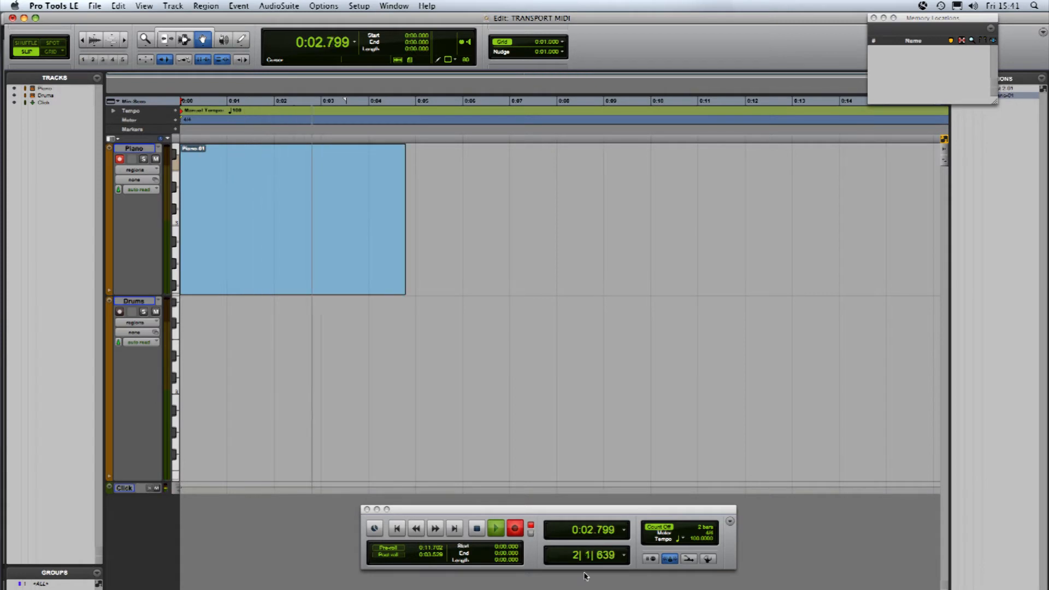
left_click(477, 528)
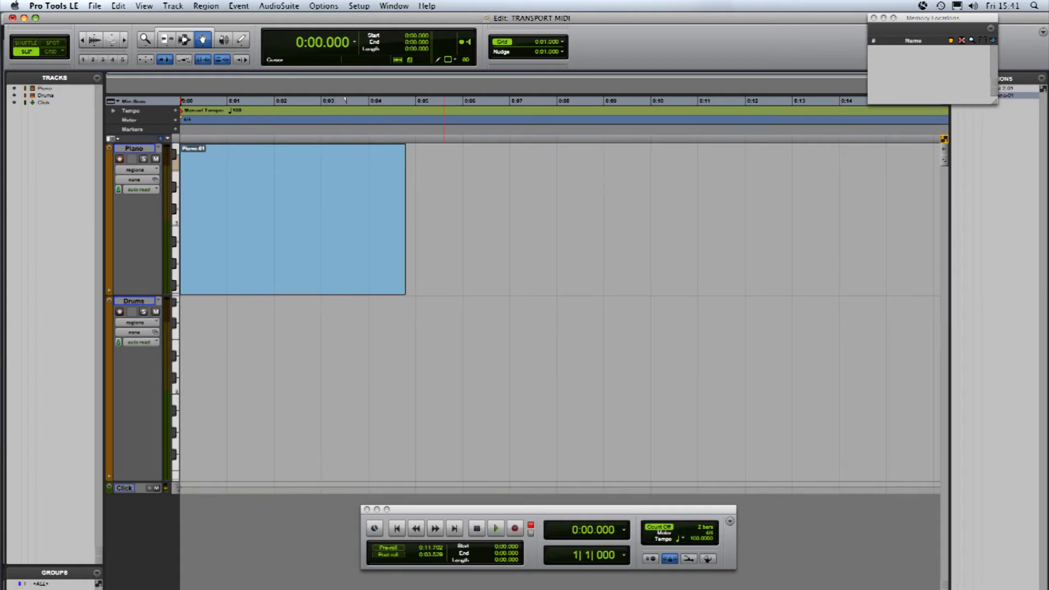
key("super+z")
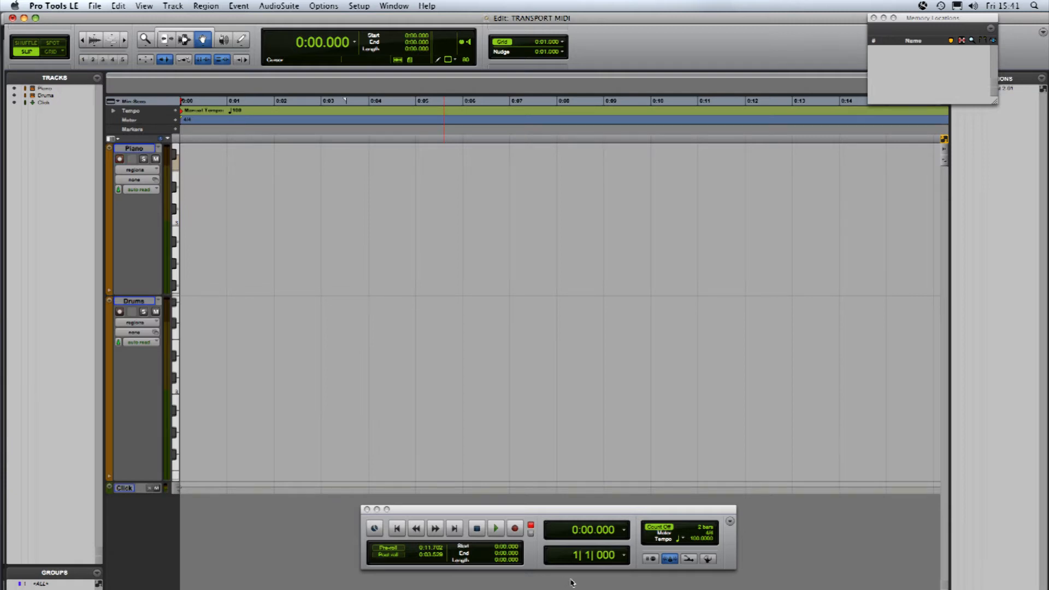
Step: Apply a 4/4 meter at location 1|1|000 snapped to bar, and choose the 1/4 note as the tempo beat value
double_click(709, 537)
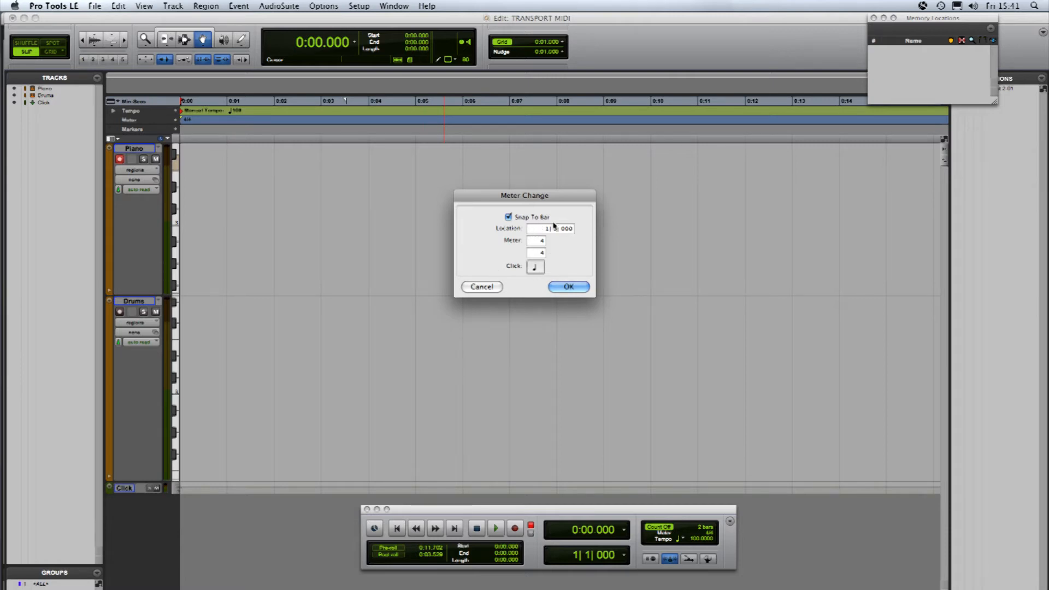
left_click(568, 288)
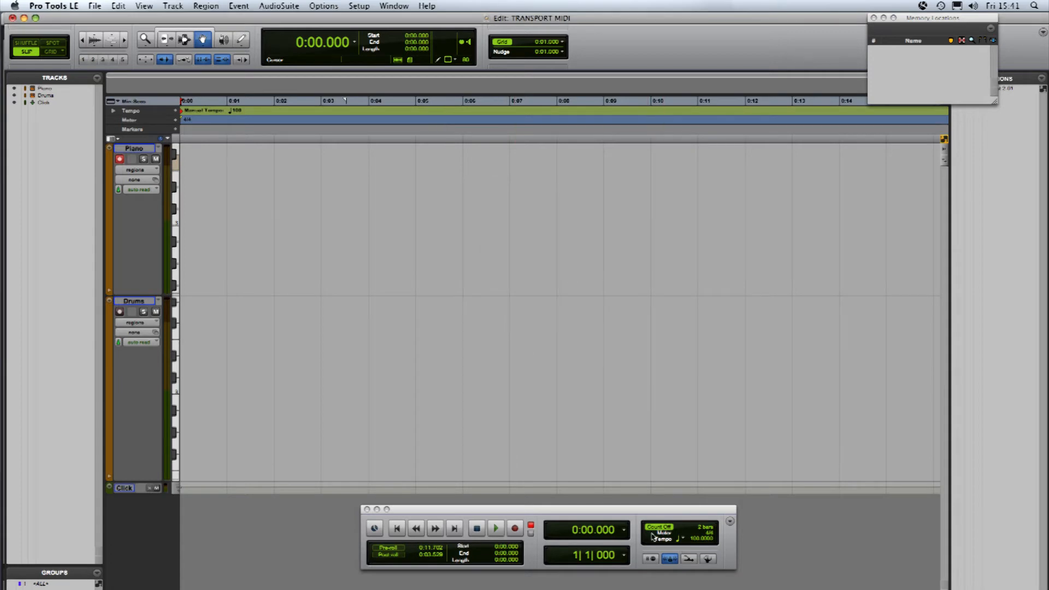
left_click(678, 540)
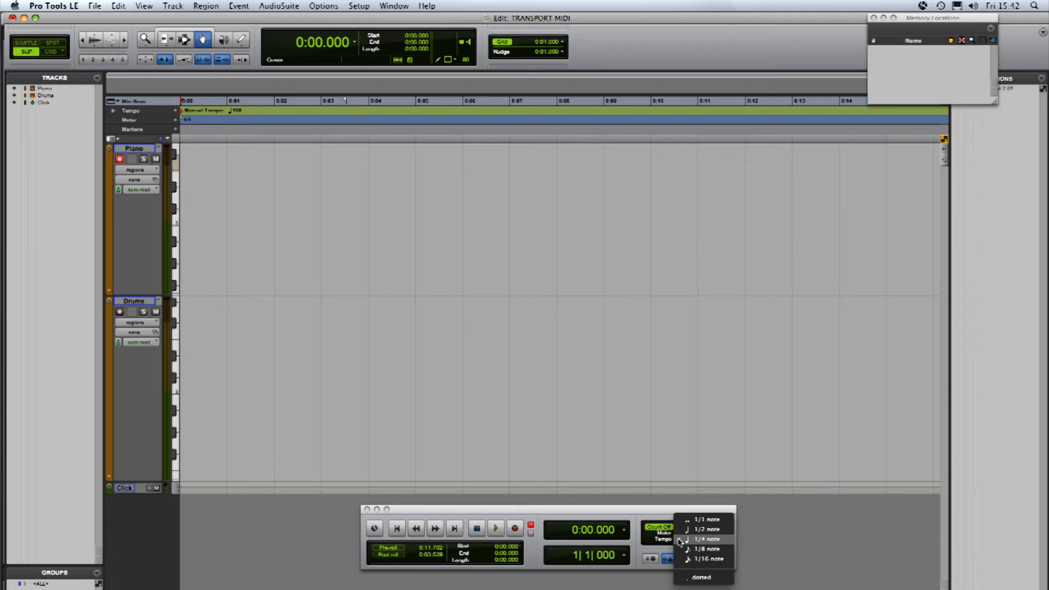
left_click(679, 539)
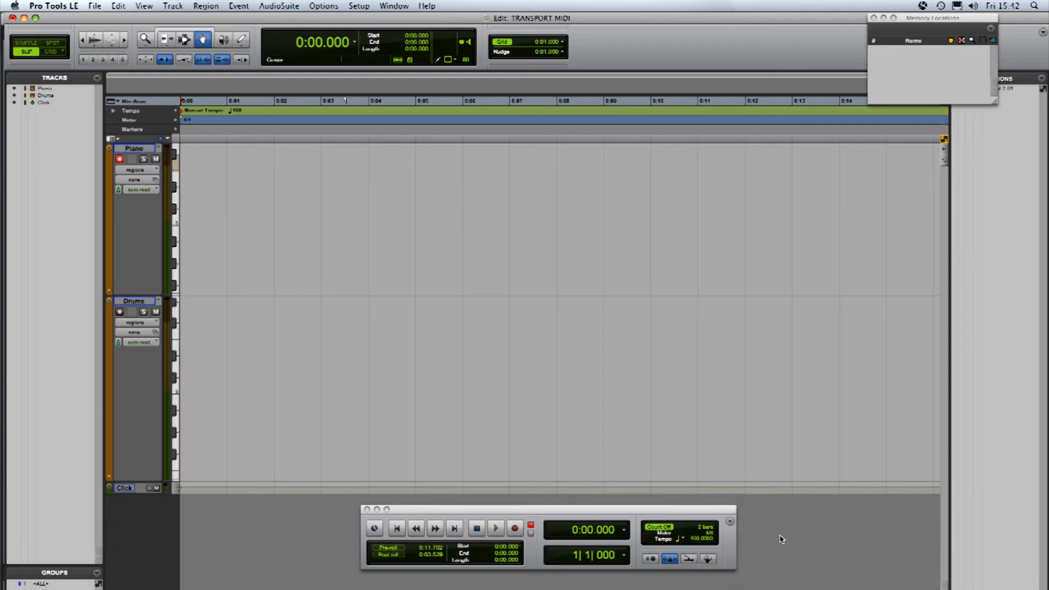
Step: Try changing the manual tempo value in the transport
left_click(695, 540)
key("Return")
left_click(695, 539)
left_click_drag(695, 542, 705, 566)
key("Return")
left_click(696, 540)
key("Return")
Step: Try a chord recording on the Piano track with Wait for Note on and the metronome off, and undo the take
left_click(667, 562)
left_click(650, 558)
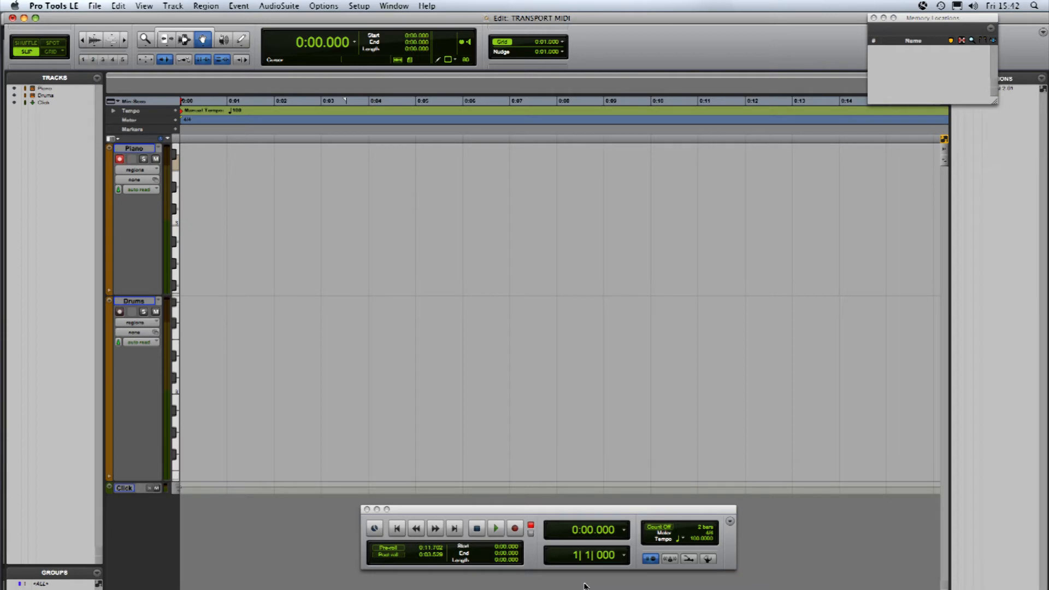
left_click(516, 530)
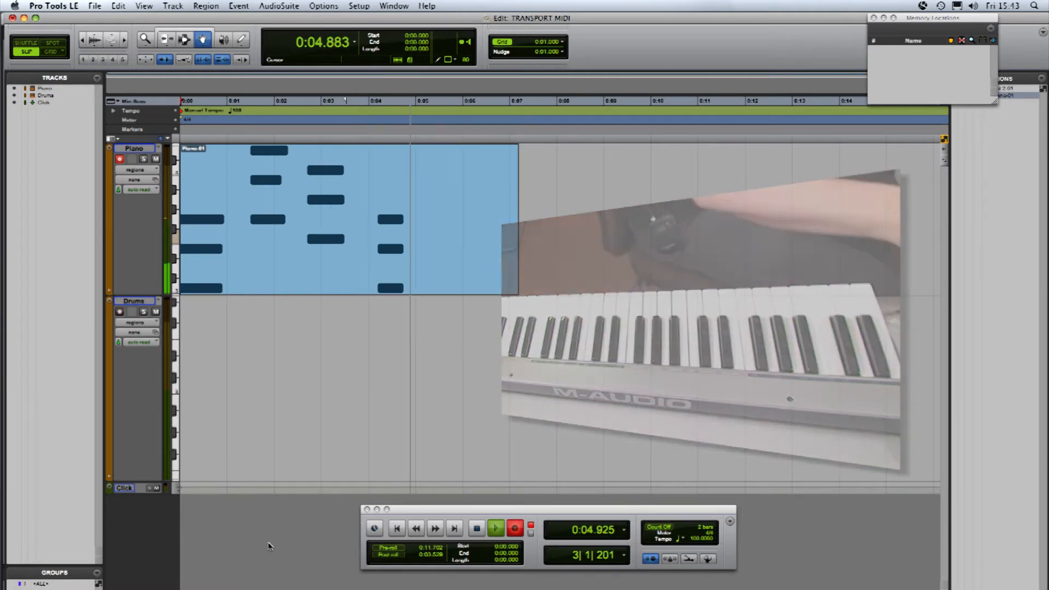
left_click(475, 531)
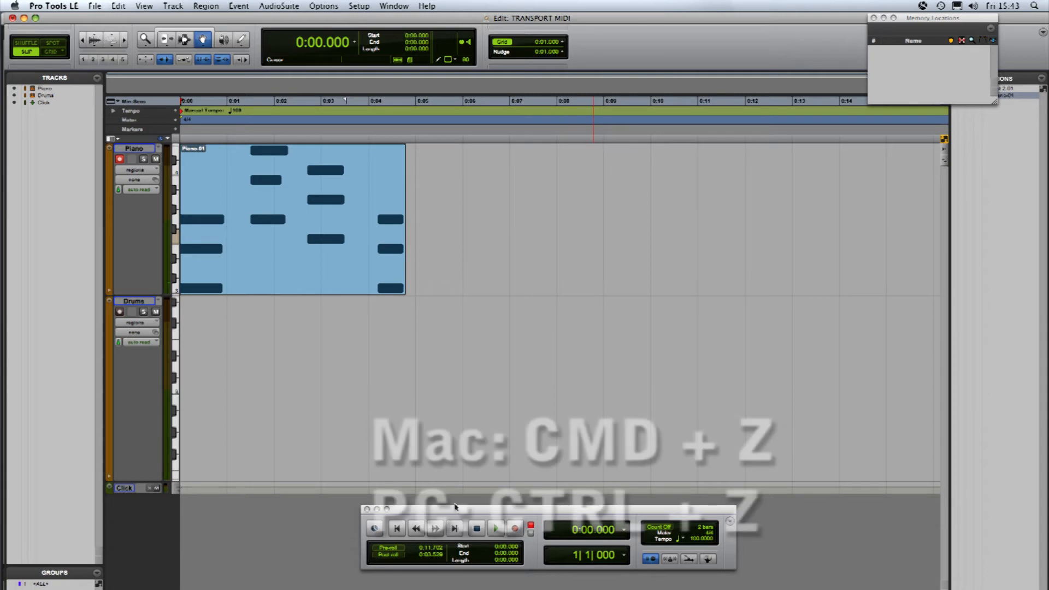
key("super+z")
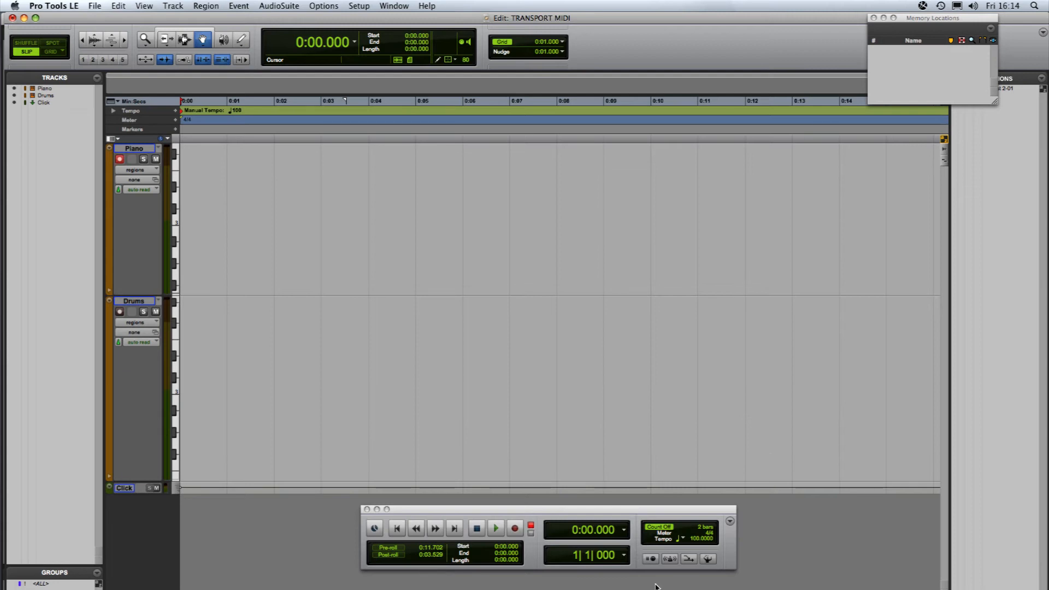
Step: Try the metronome toggle and review the click and countoff options for when the click sounds
left_click(670, 559)
left_click(675, 560)
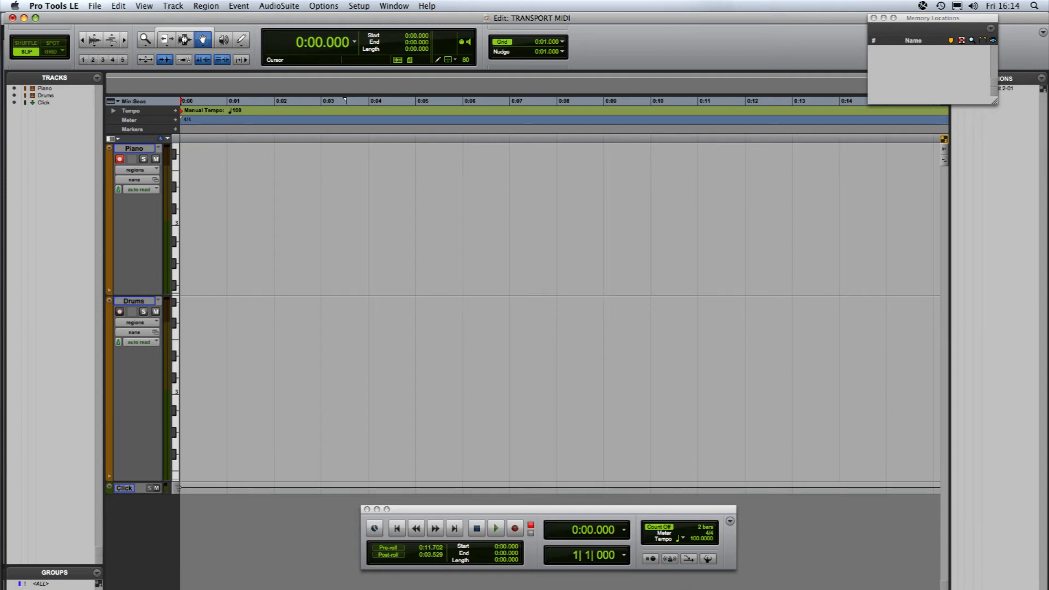
double_click(669, 558)
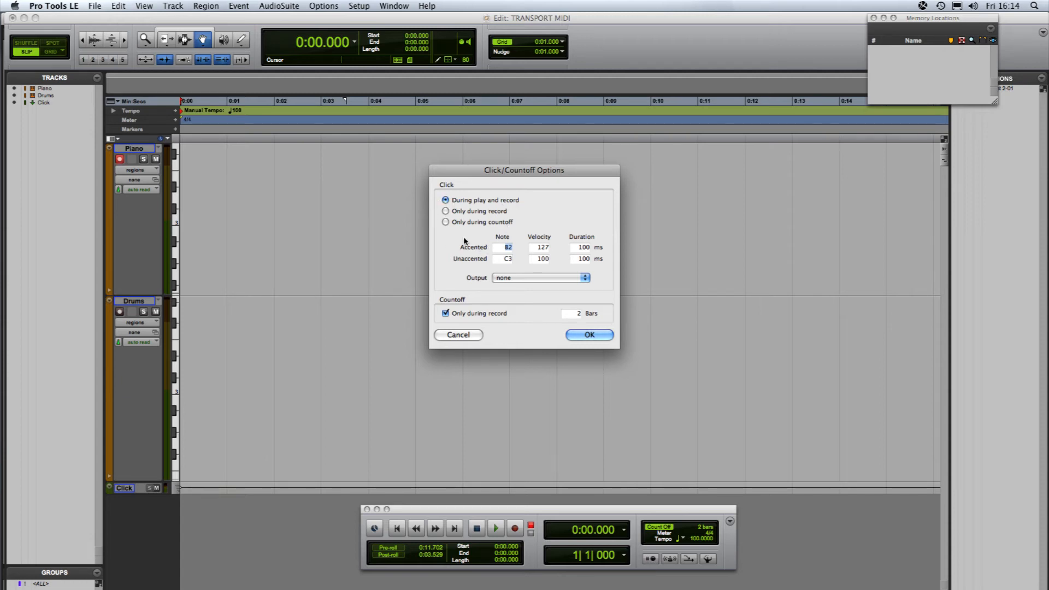
left_click(588, 335)
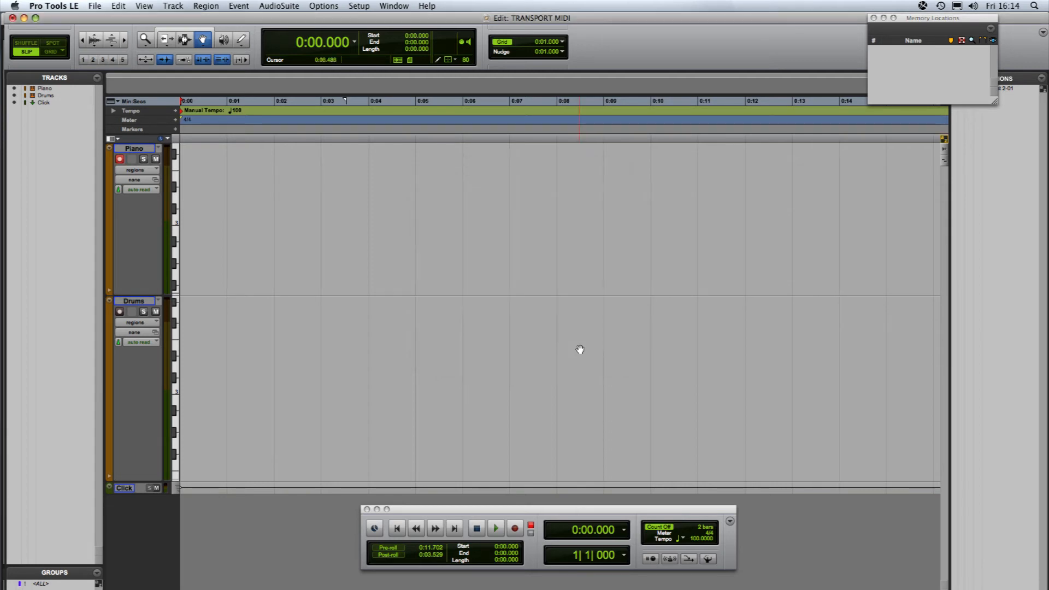
Step: Turn on the metronome click and MIDI Merge for recording
left_click(669, 558)
key("super+equal")
left_click(690, 559)
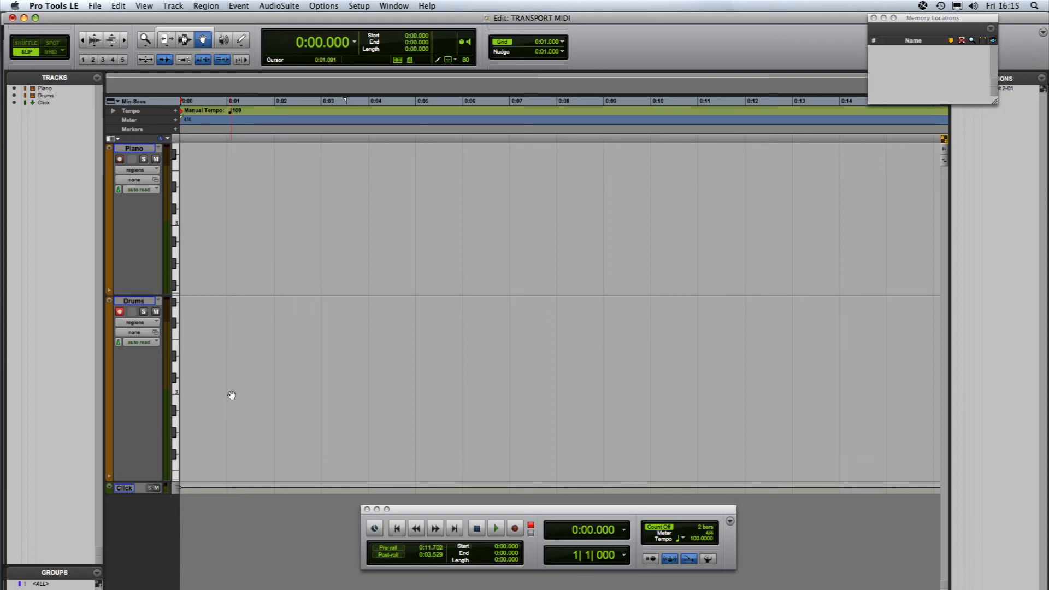
Step: Record a single-note drum pattern on the Drums track over two bars from the session start
left_click(514, 529)
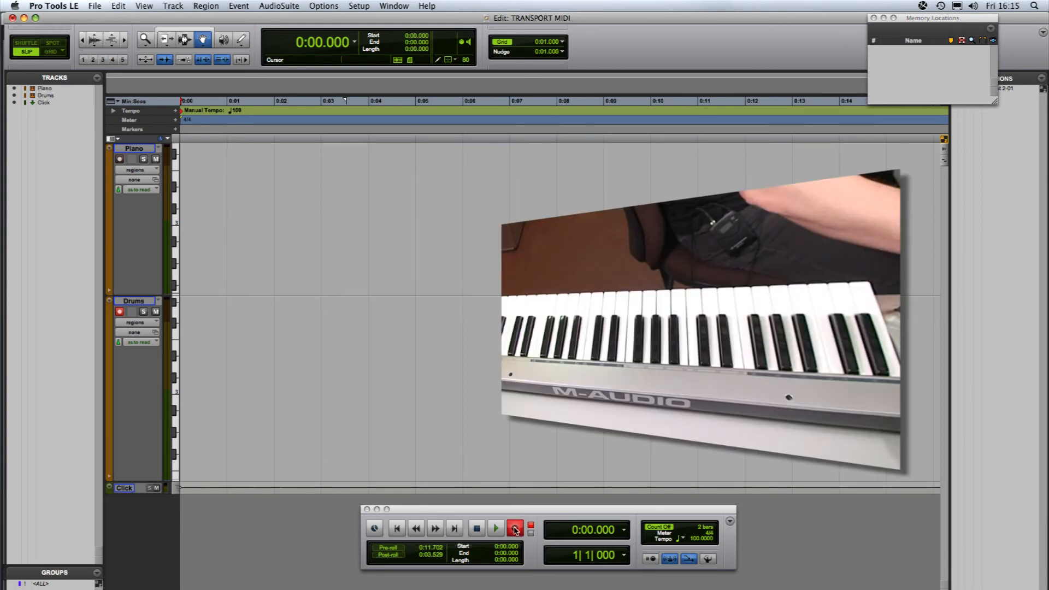
left_click(496, 528)
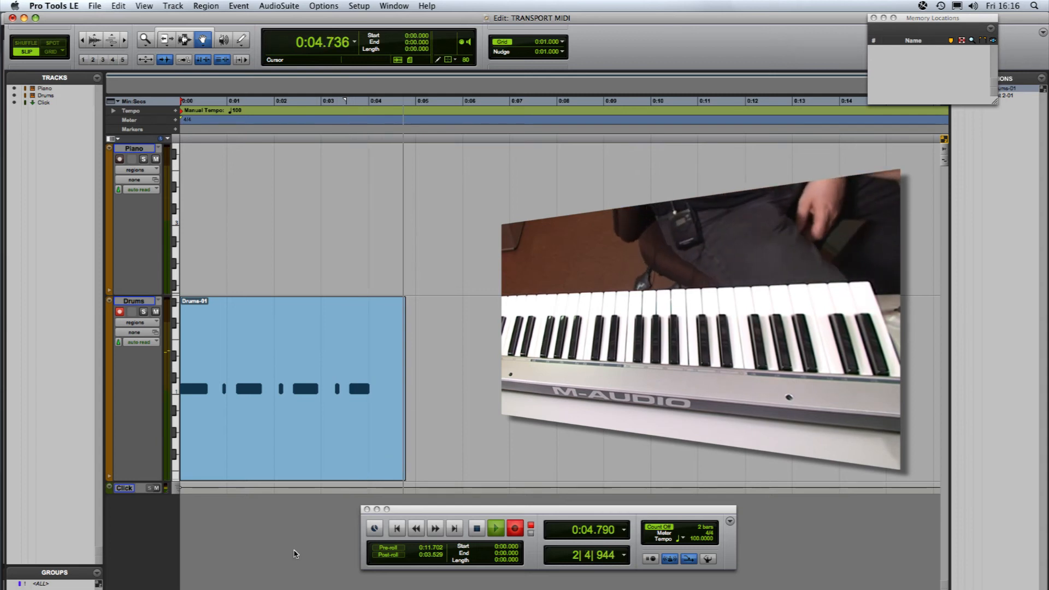
key("space")
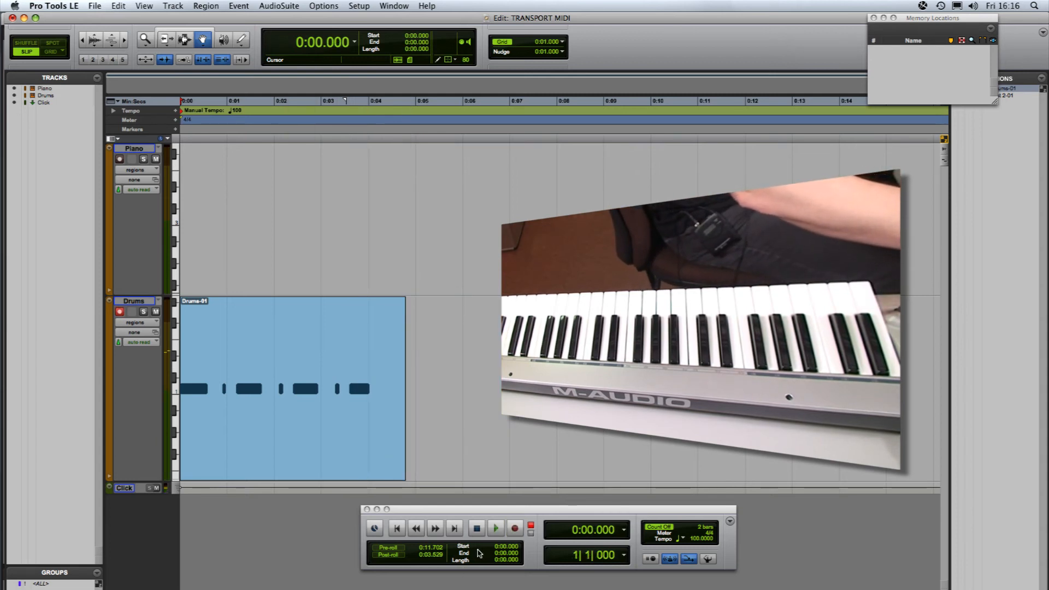
Step: Overdub a second, higher drum note pattern into the two-bar Drums region with MIDI Merge
left_click(514, 528)
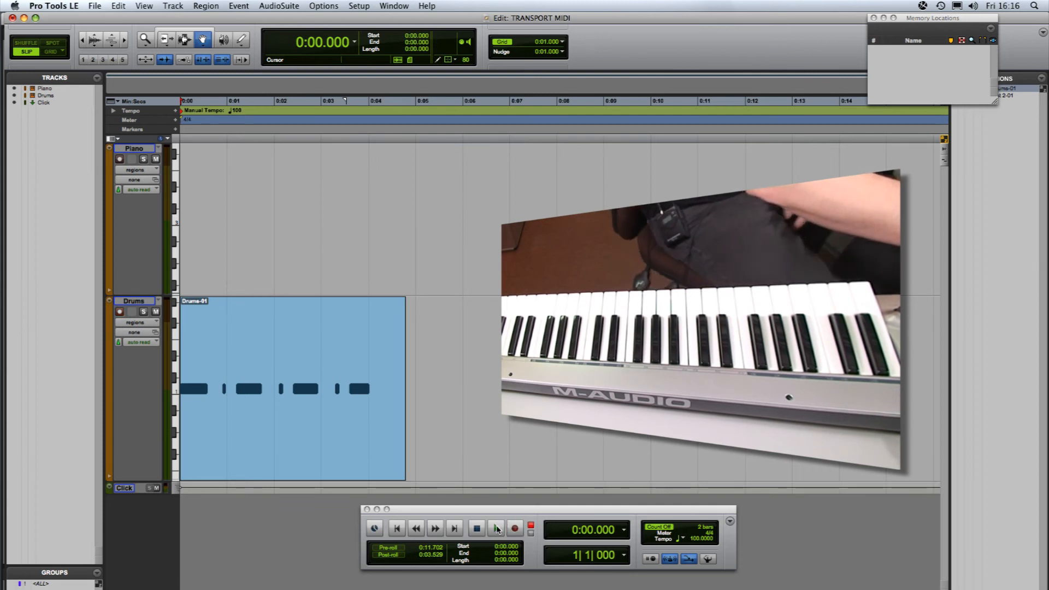
left_click(497, 528)
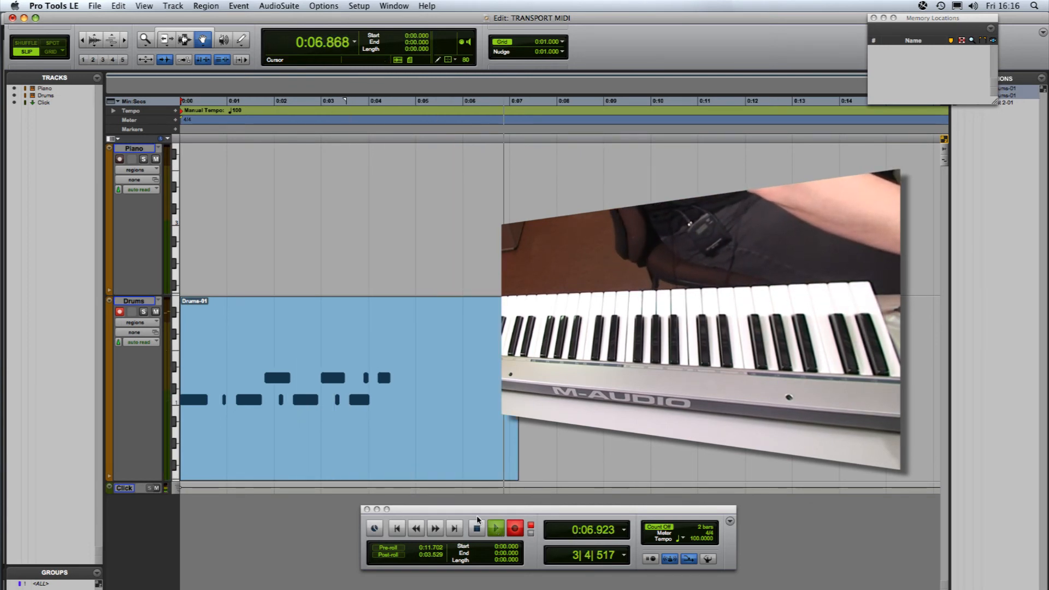
left_click(479, 534)
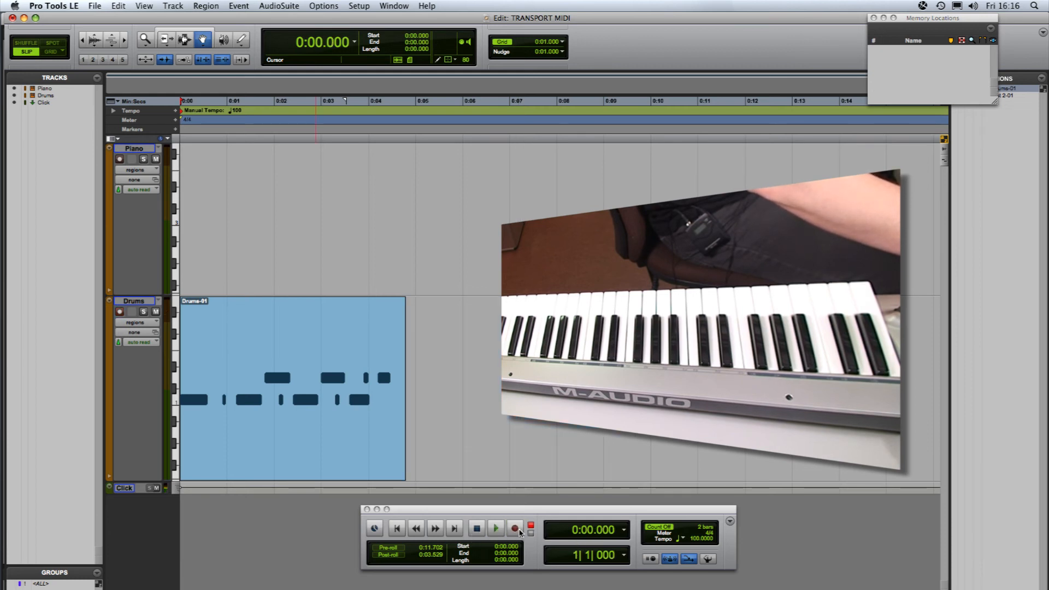
Step: Overdub a steady run of short notes above the two existing drum parts in the Drums region
left_click(514, 528)
left_click(496, 529)
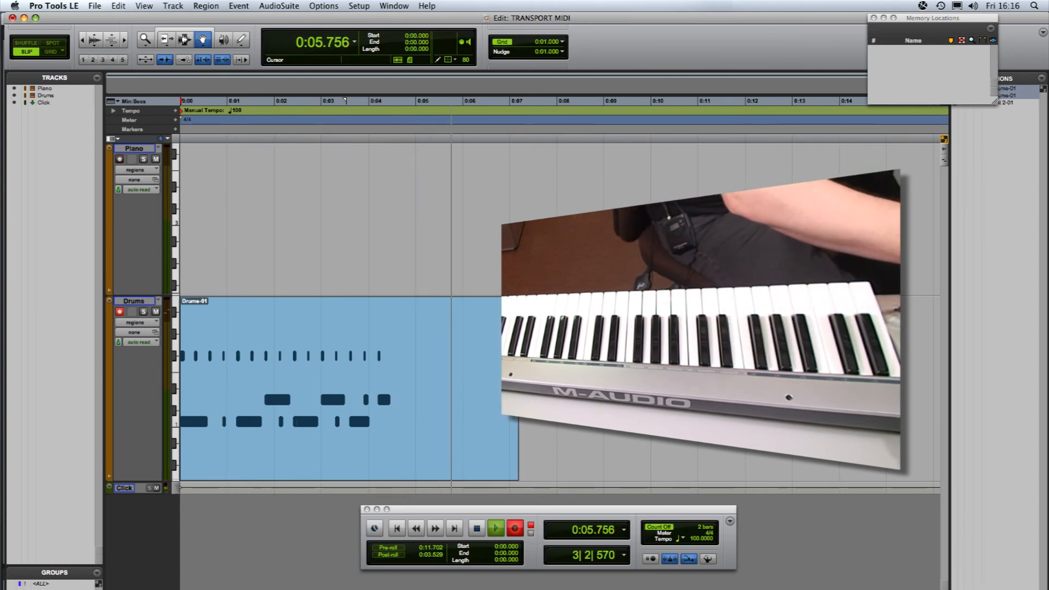
key("space")
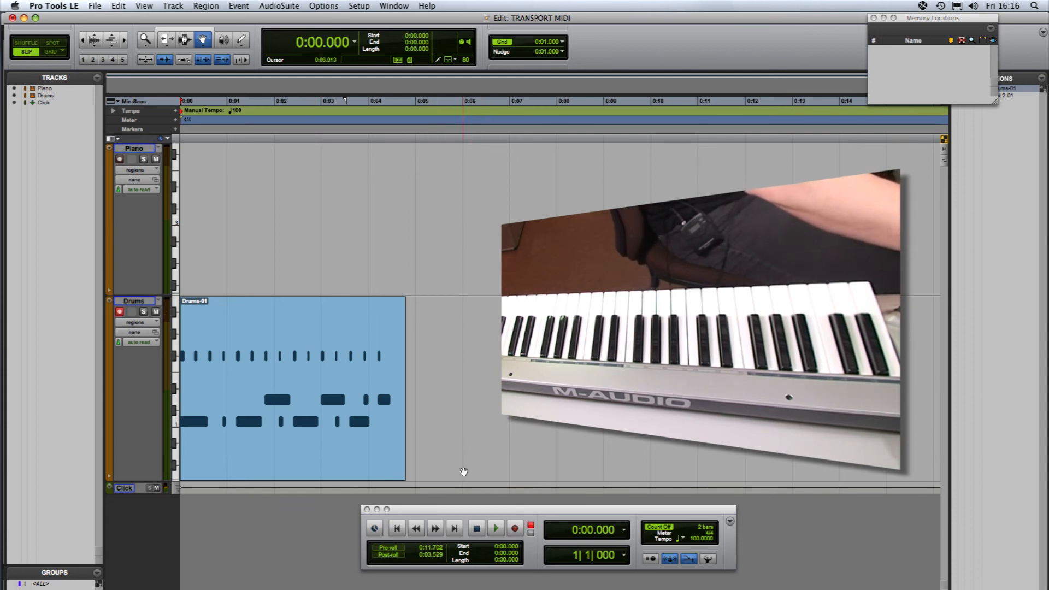
Step: Select the merged Drums region and play it back from the start
left_click(368, 453)
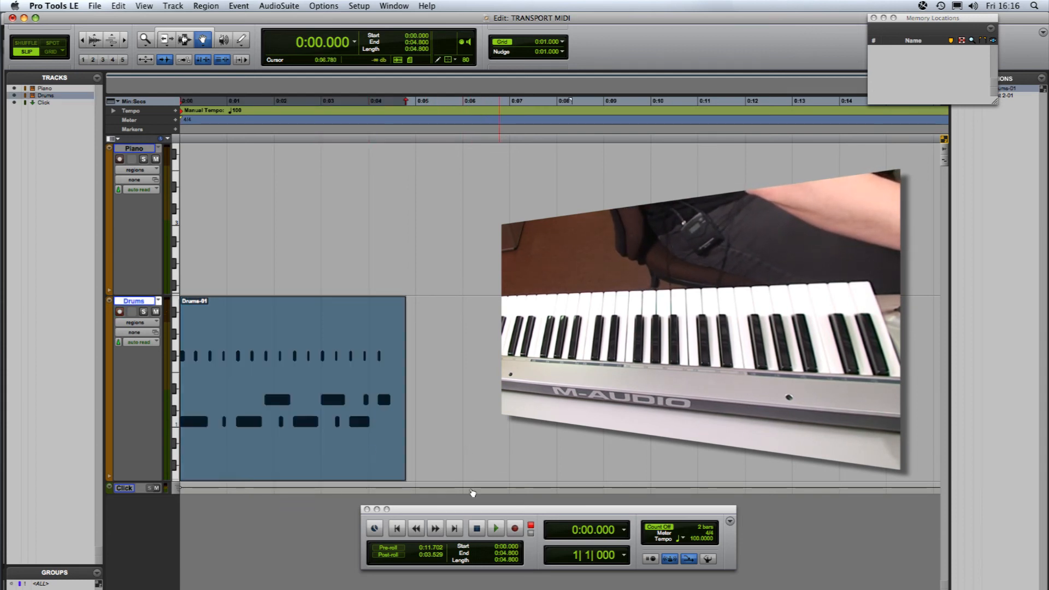
left_click(494, 528)
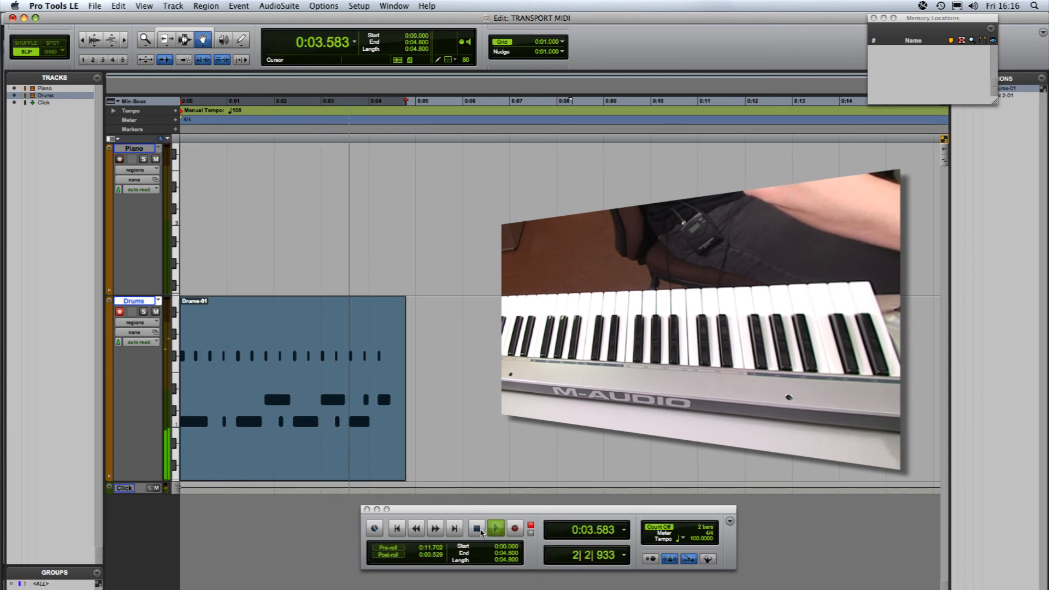
left_click(478, 529)
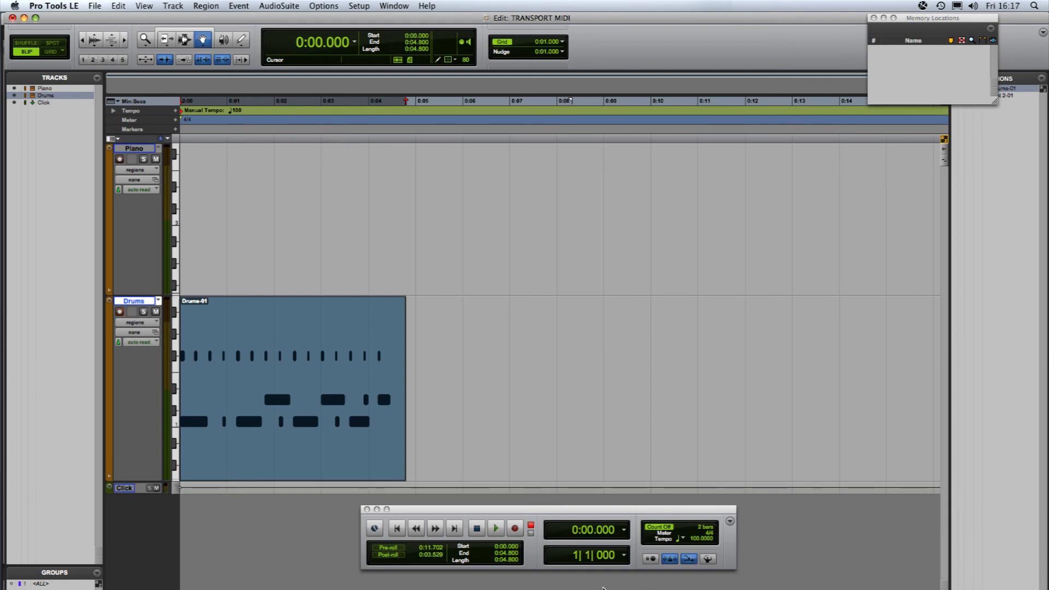
Step: Turn on the Conductor track so playback follows the tempo map, and inspect the expanded tempo ruler graph before collapsing it
key("shift+r")
left_click(708, 559)
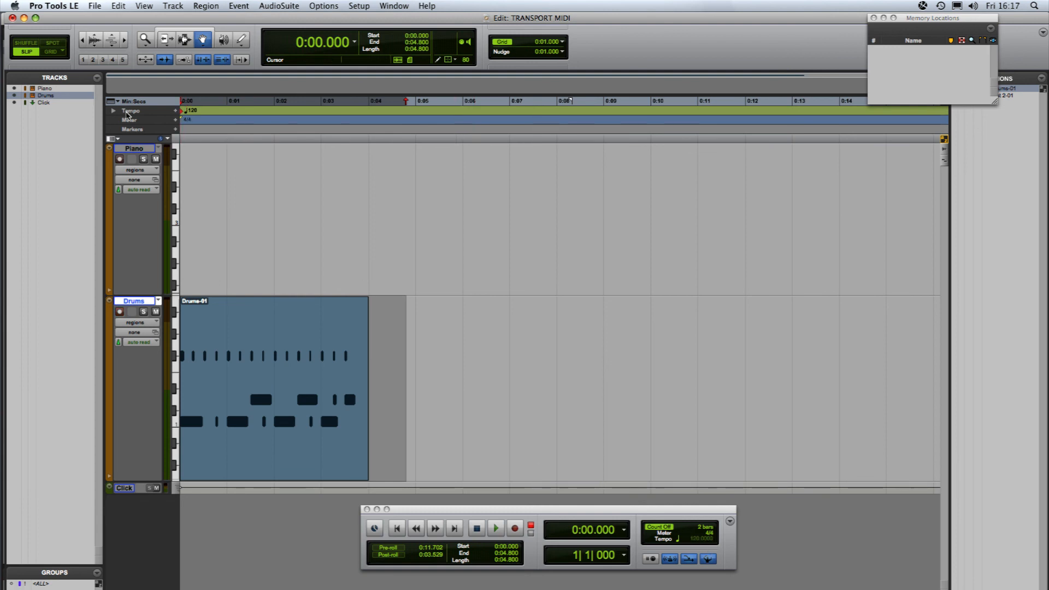
left_click(114, 112)
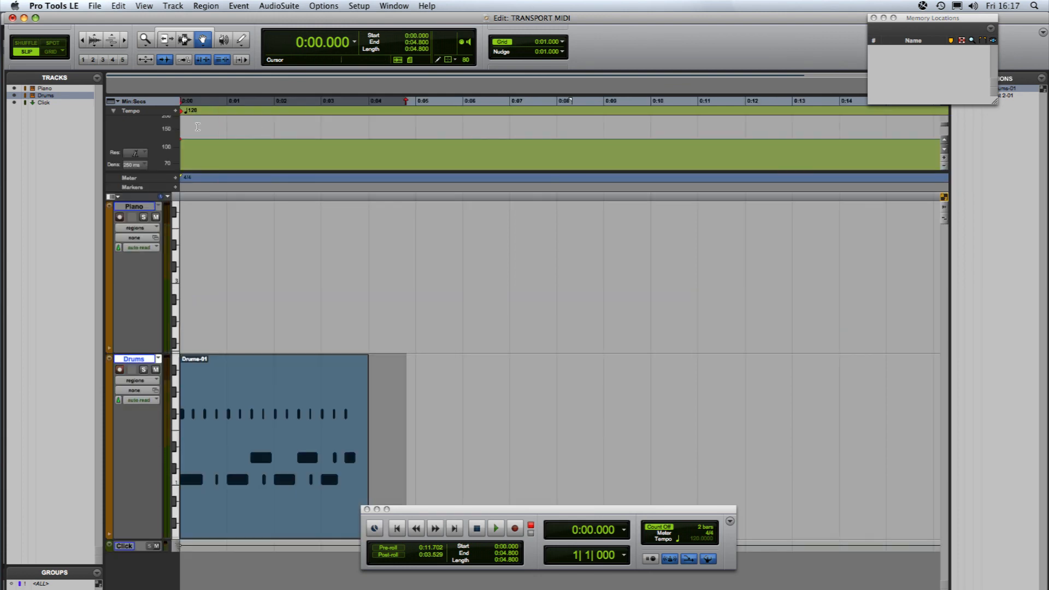
left_click(113, 111)
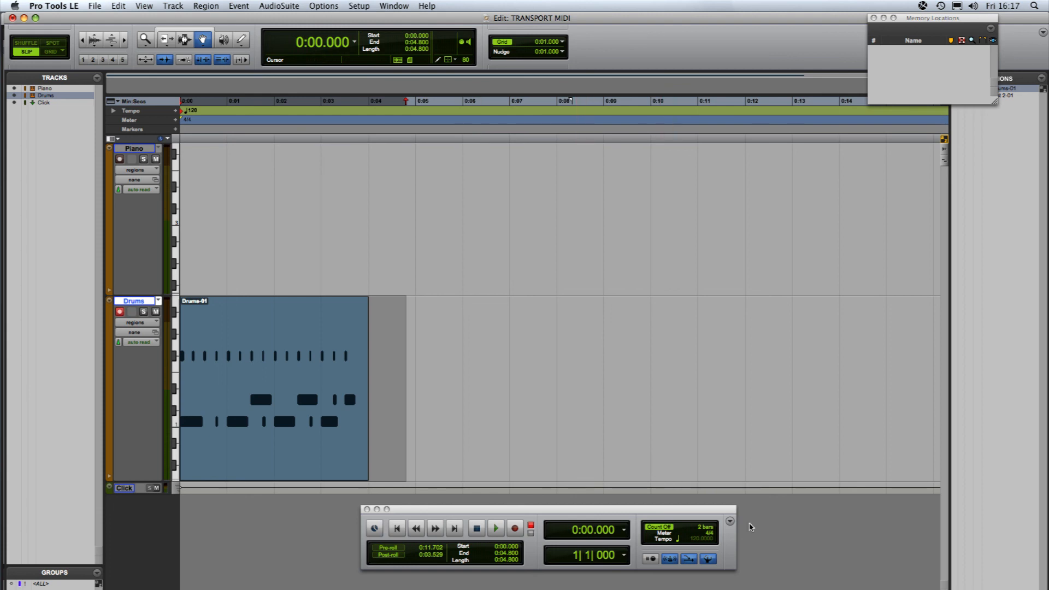
Step: Switch the Conductor track off and back on to compare manual tempo with the tempo map
left_click(704, 563)
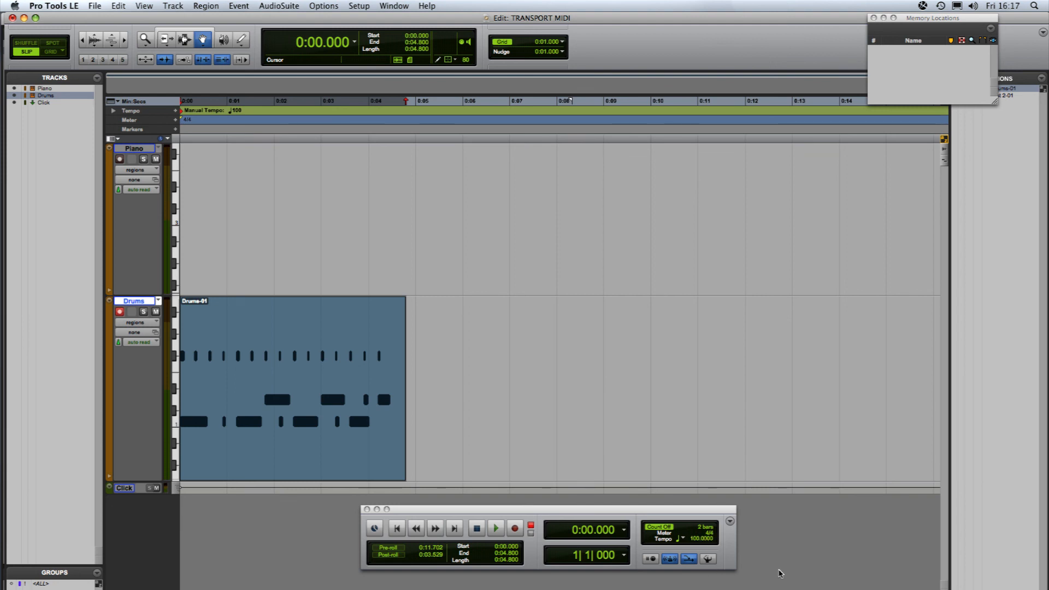
left_click(707, 559)
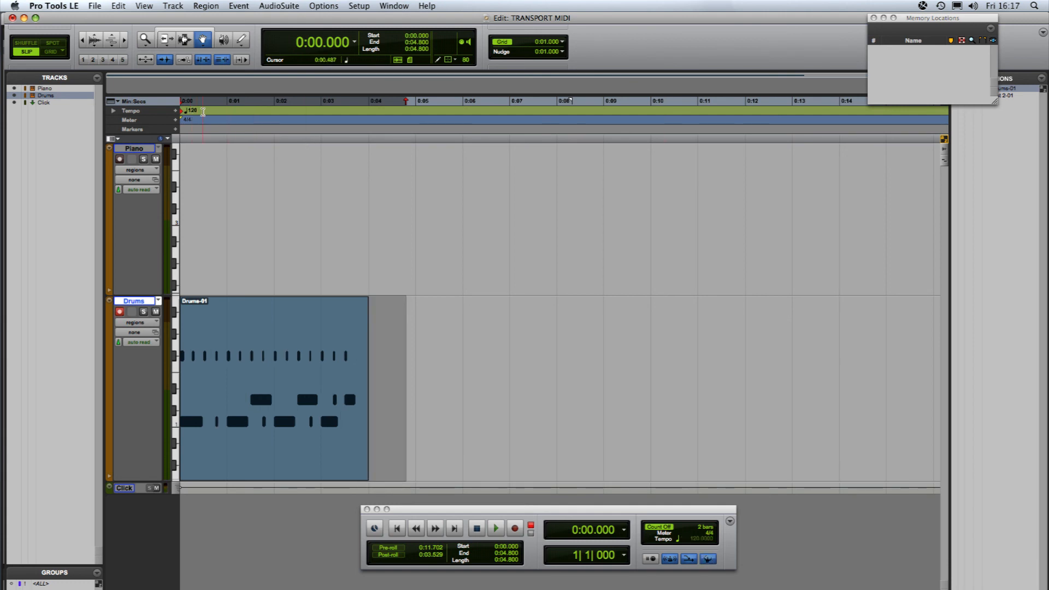